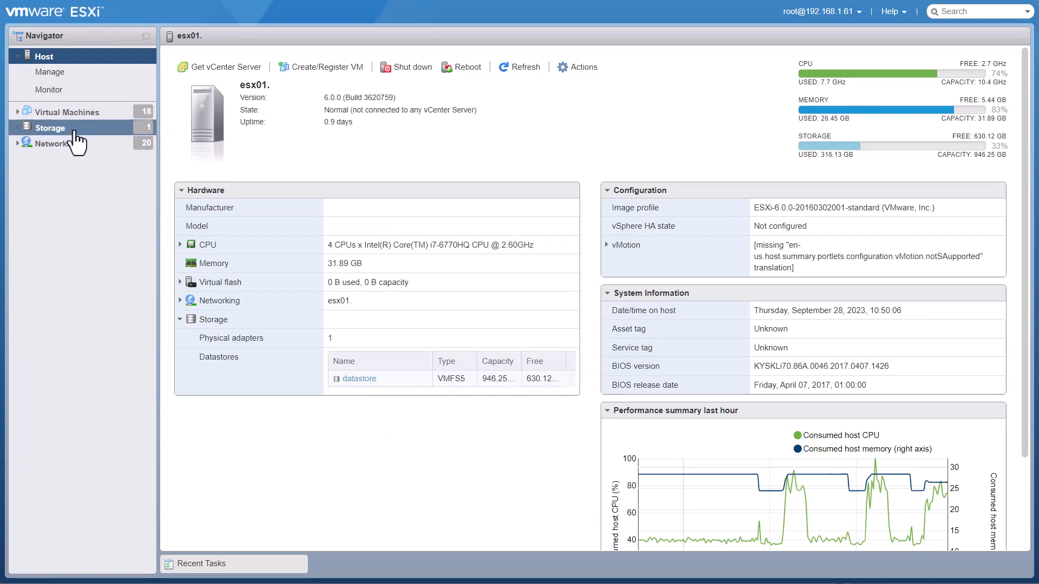
- Upload gparted-live-1.5.0-6-amd64.iso to the Images folder of the host's datastore
left_click(69, 130)
left_click(457, 87)
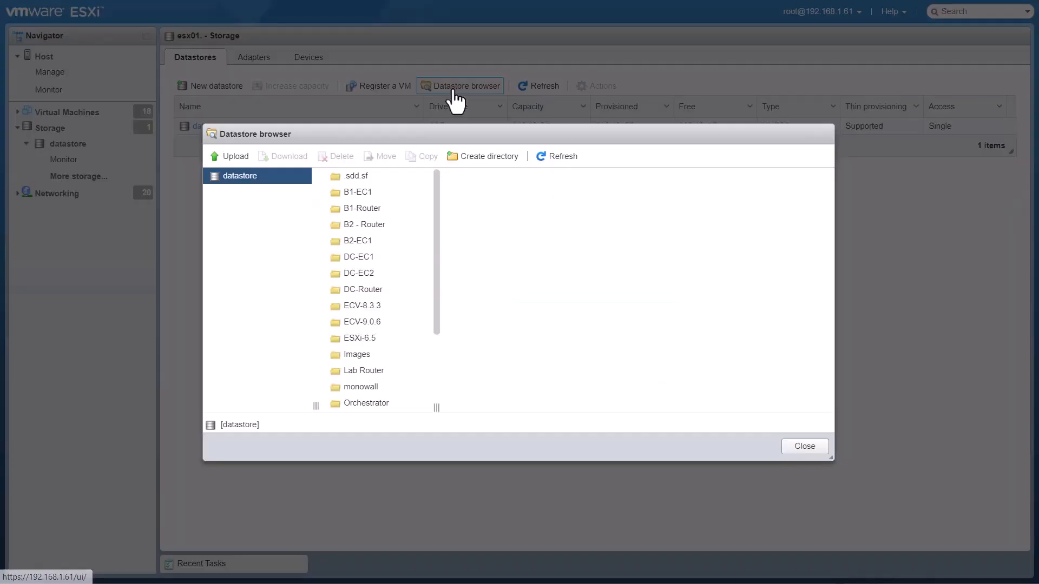
left_click(346, 354)
left_click(232, 157)
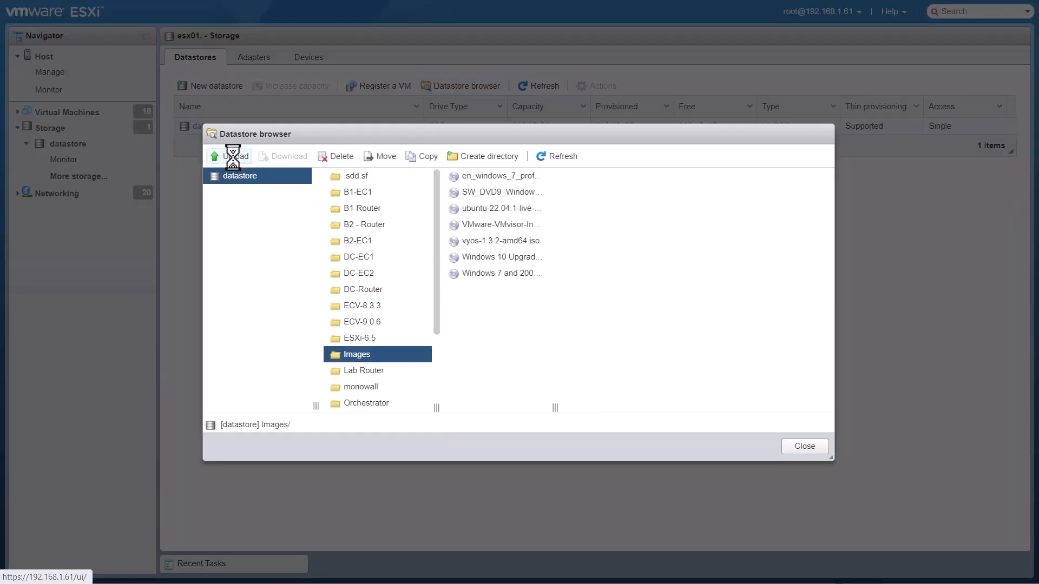
left_click(108, 252)
left_click(338, 469)
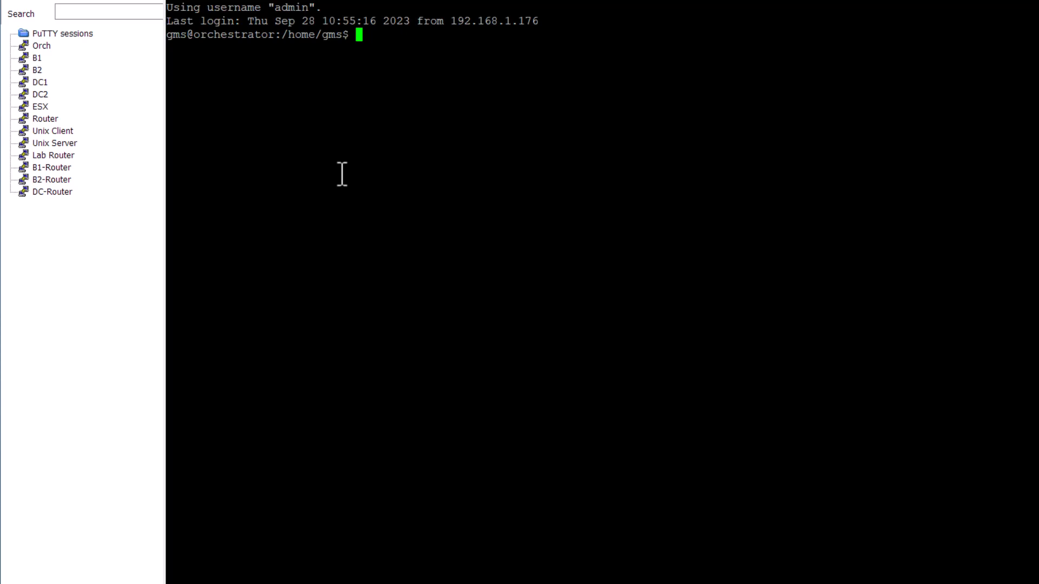
- In the Orchestrator's PuTTY session, list disk usage with df -h and switch to root with su -, entering the root password
type("df -h")
key("Return")
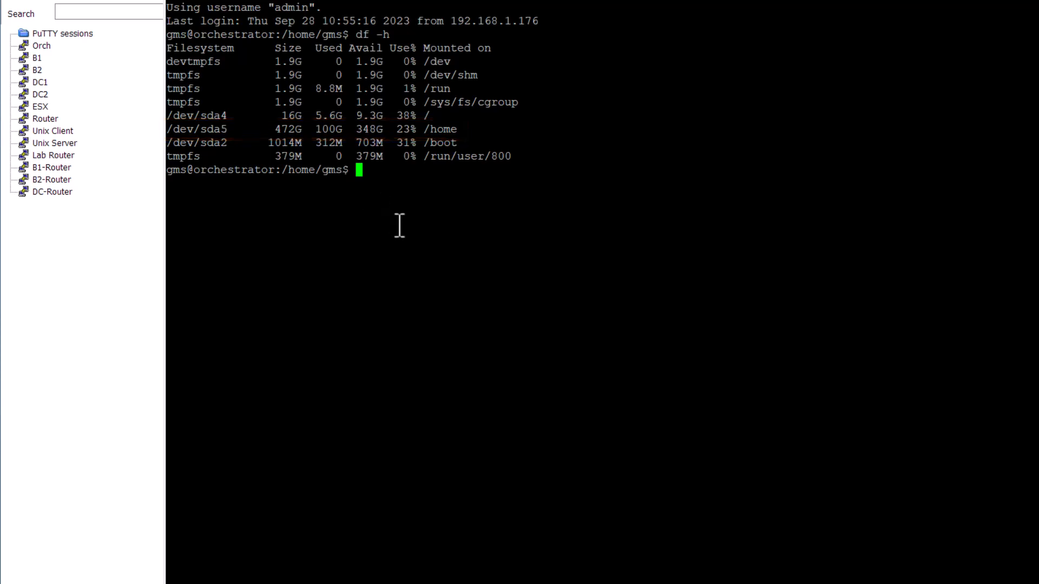
type("su -")
key("Return")
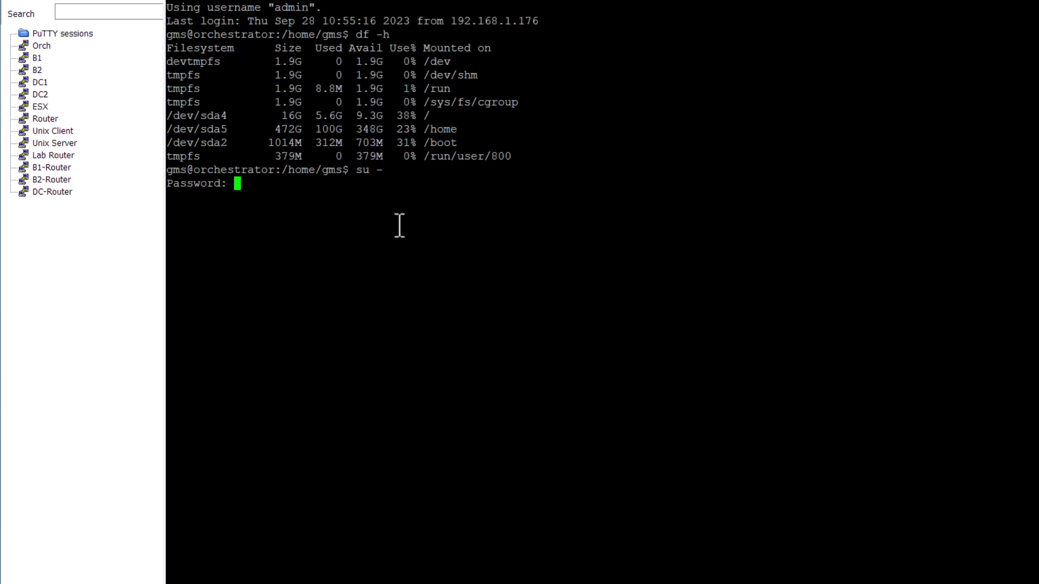
key("Return")
- Shut down the Orchestrator immediately with shutdown -h now
type("s")
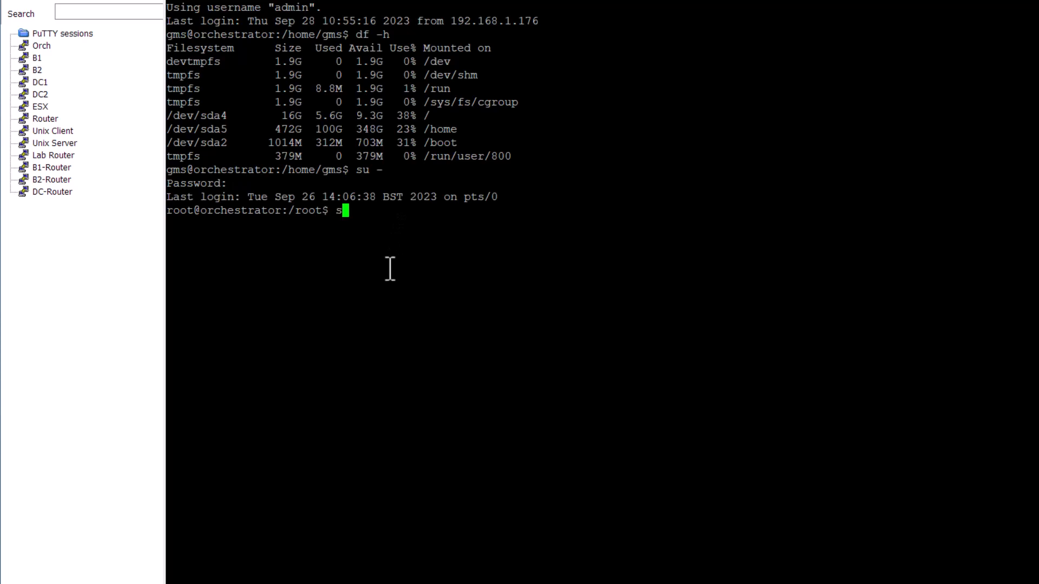
type("hutdown -h now")
key("Return")
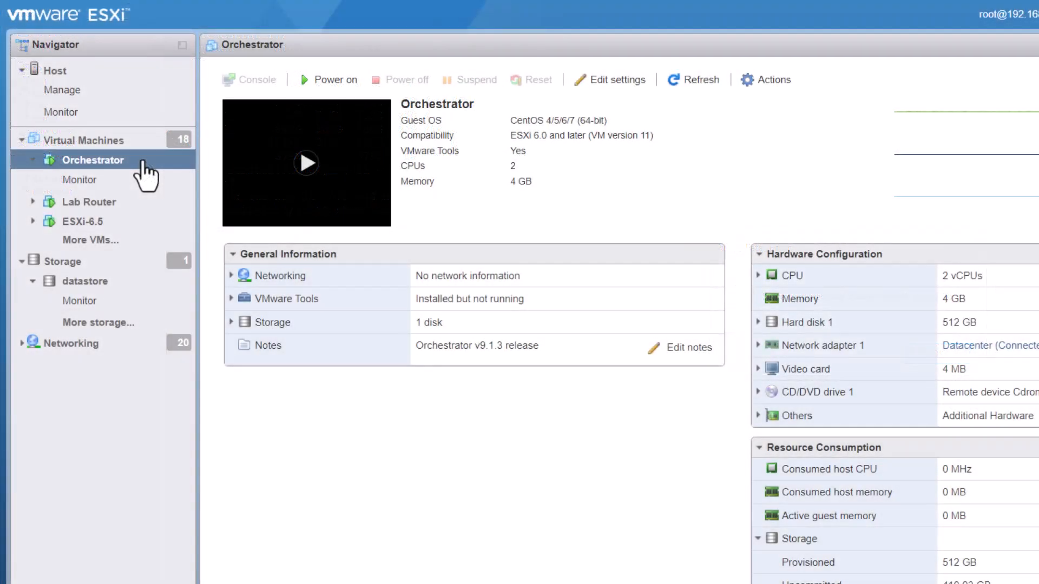
- Return to the VMware ESXi client and check the existing snapshots of the Orchestrator VM
right_click(143, 165)
mouse_move(215, 246)
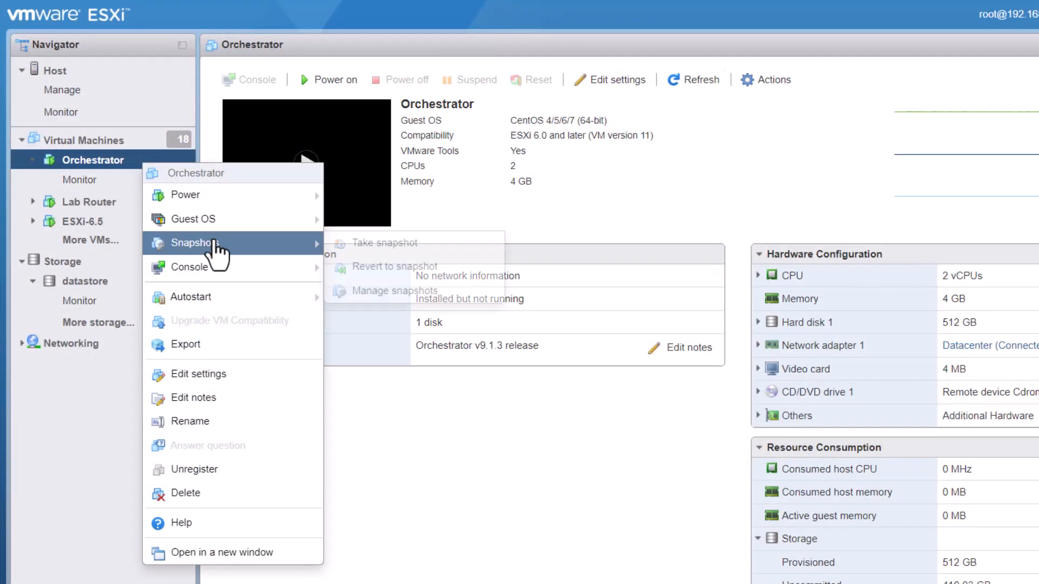
left_click(373, 292)
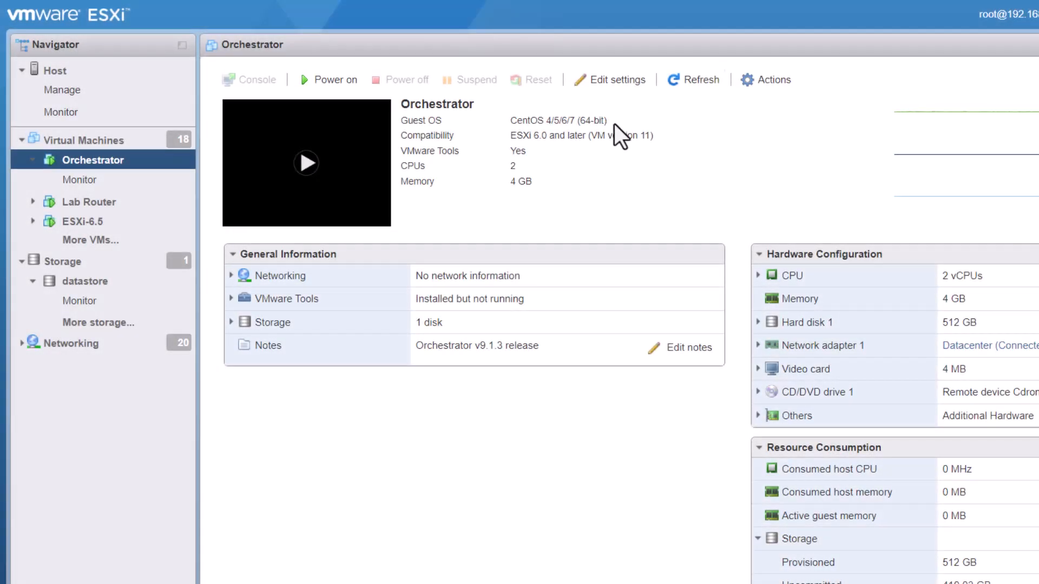
- In the Orchestrator VM's settings, set the size of Hard disk 1 to 1 TB and dismiss the capacity warning
left_click(612, 82)
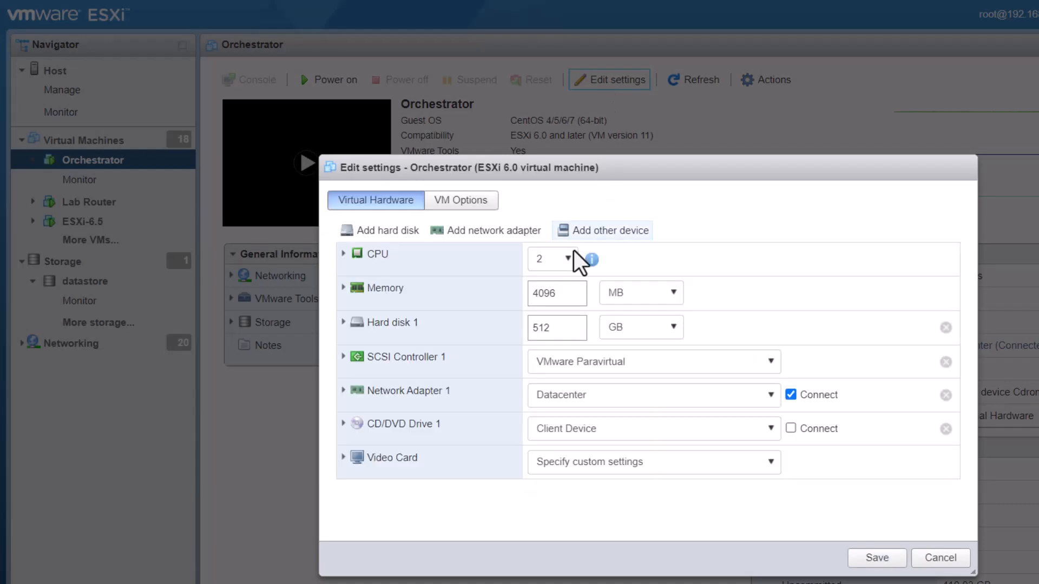
left_click(617, 330)
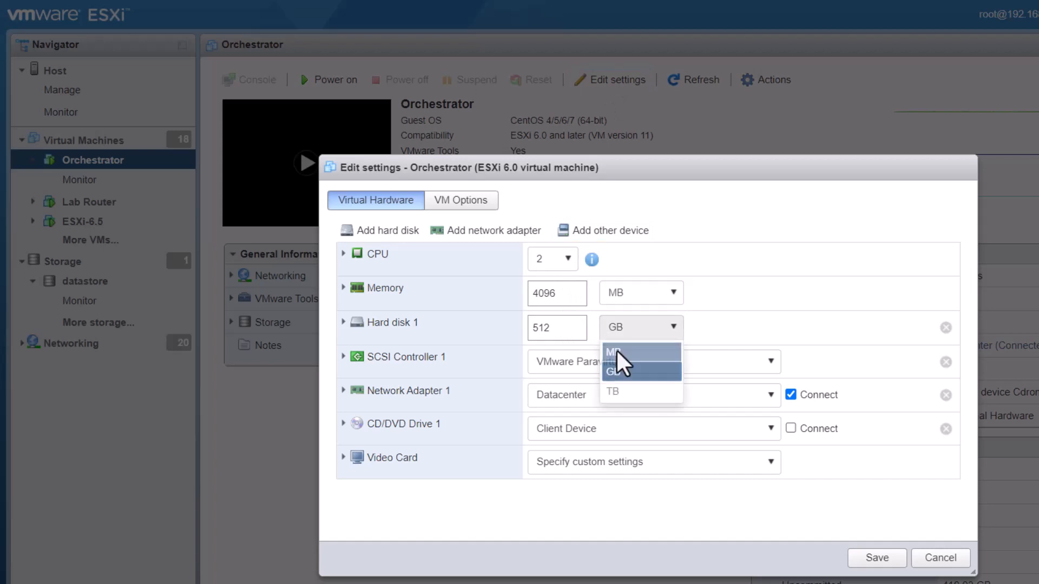
left_click(620, 389)
double_click(530, 327)
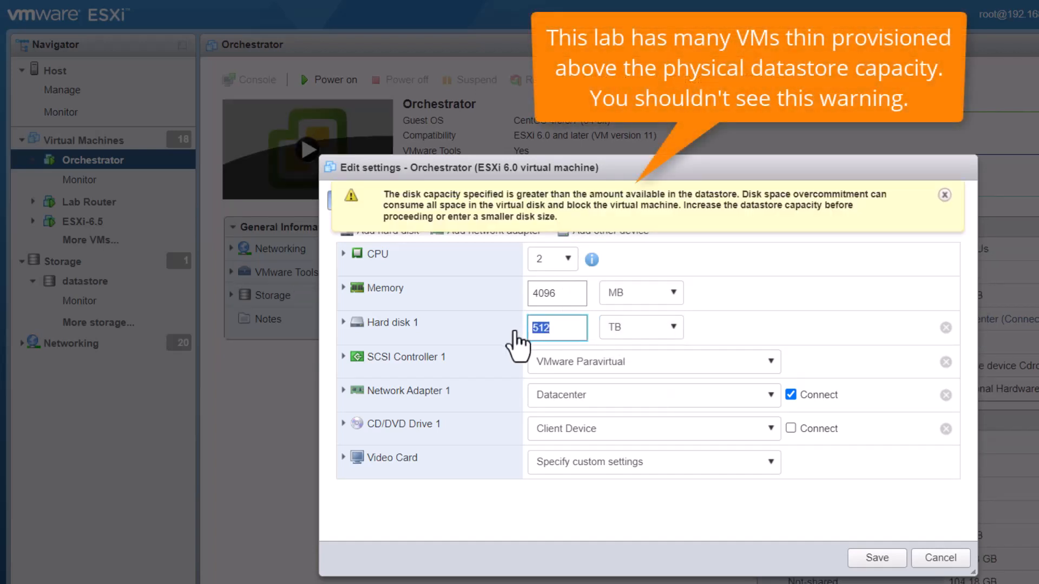
type("1")
left_click(723, 327)
left_click(944, 194)
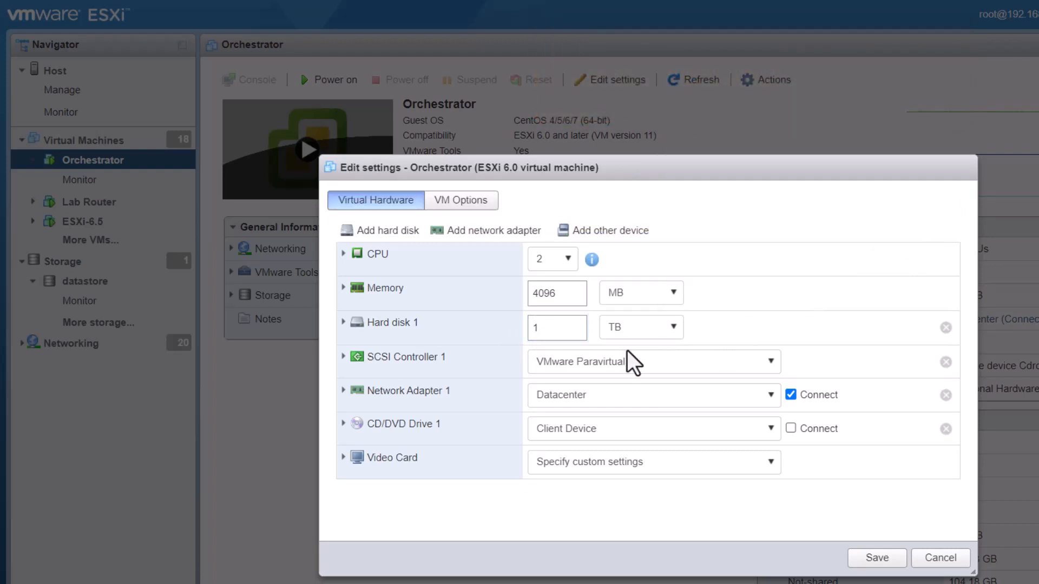
- Set CD/DVD Drive 1 to the datastore ISO Images/gparted-live-1.5.0-6-amd64.iso and have it connect at power on
left_click(424, 425)
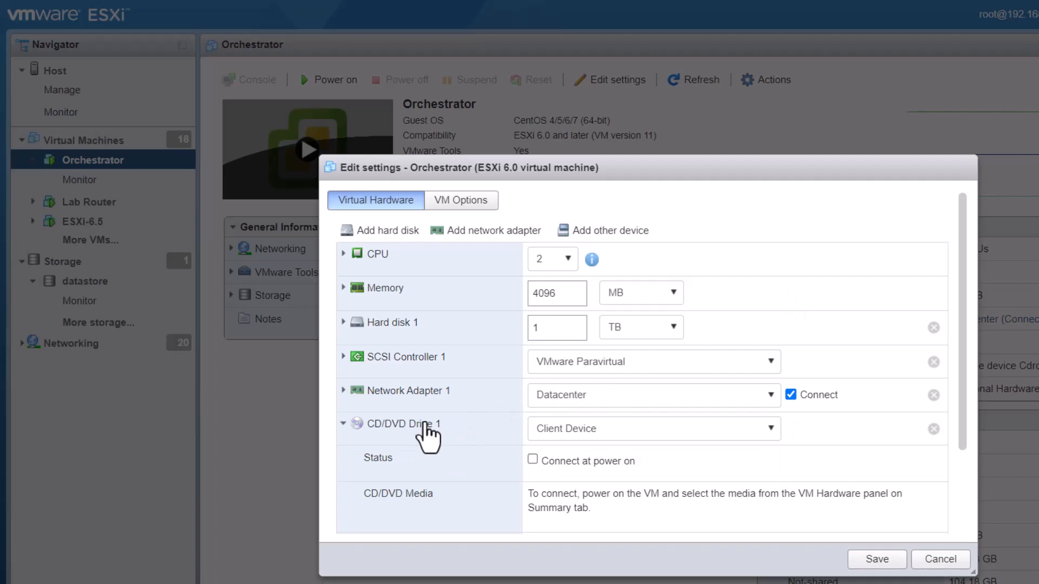
left_click(568, 430)
left_click(581, 473)
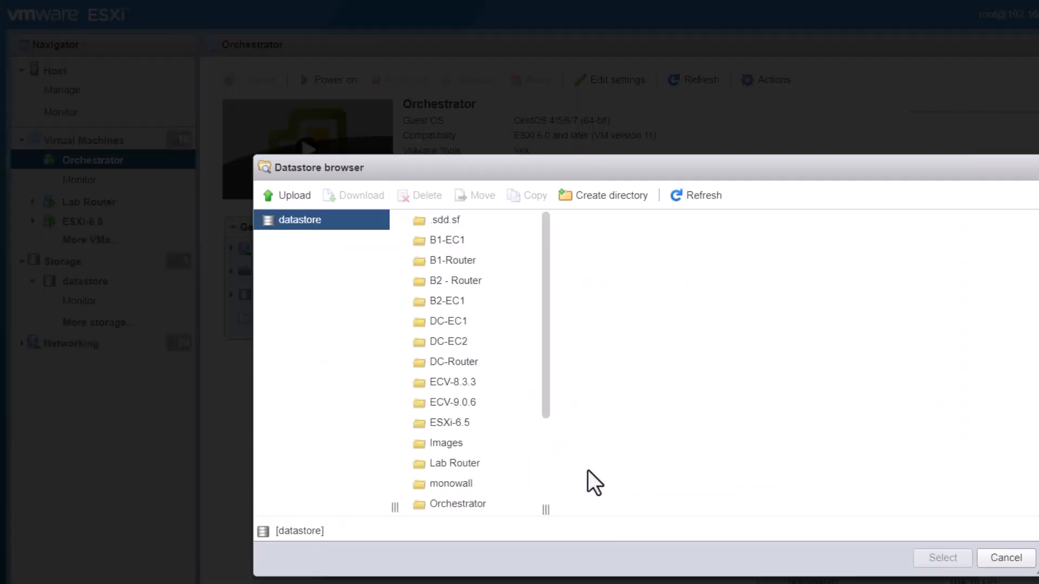
left_click(471, 445)
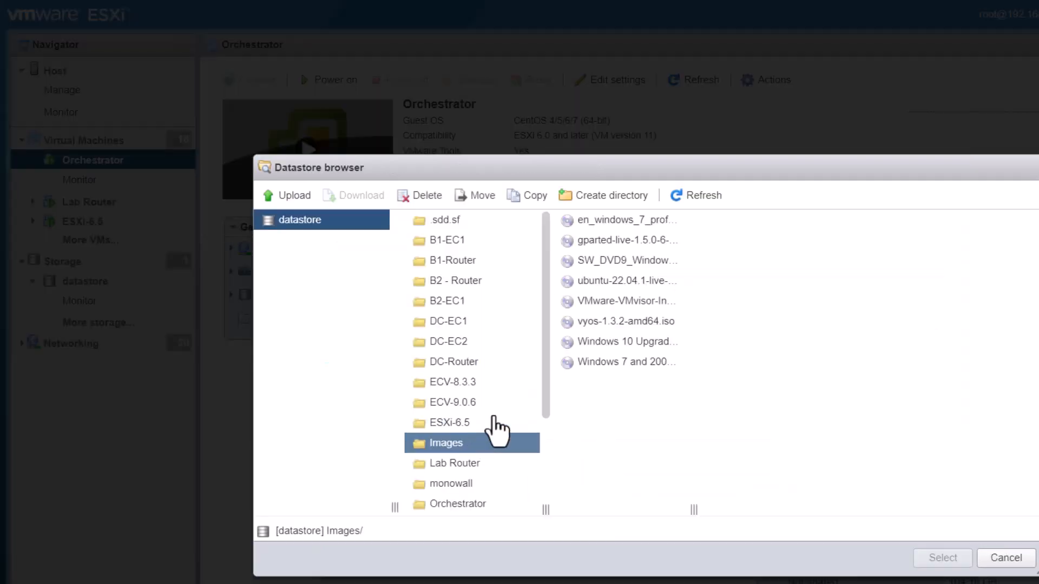
left_click(622, 241)
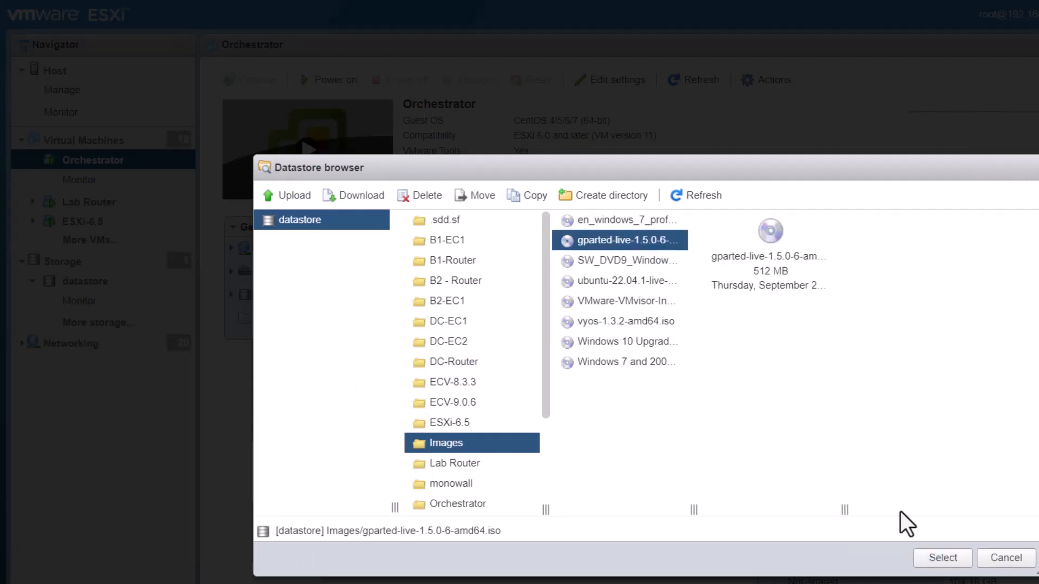
left_click(942, 557)
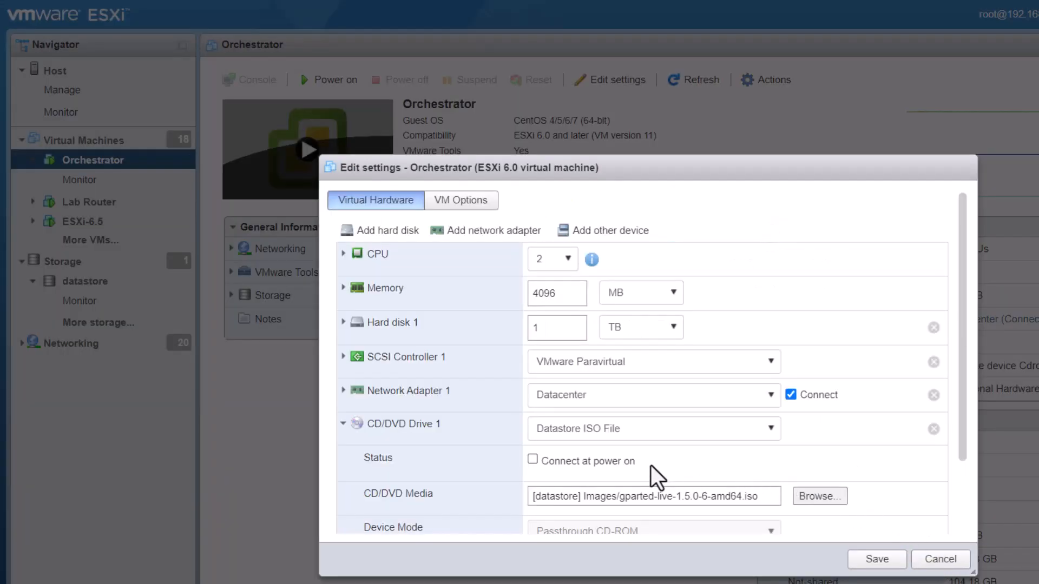
left_click(620, 460)
- Force BIOS setup on the VM's next boot and save the settings
left_click(479, 203)
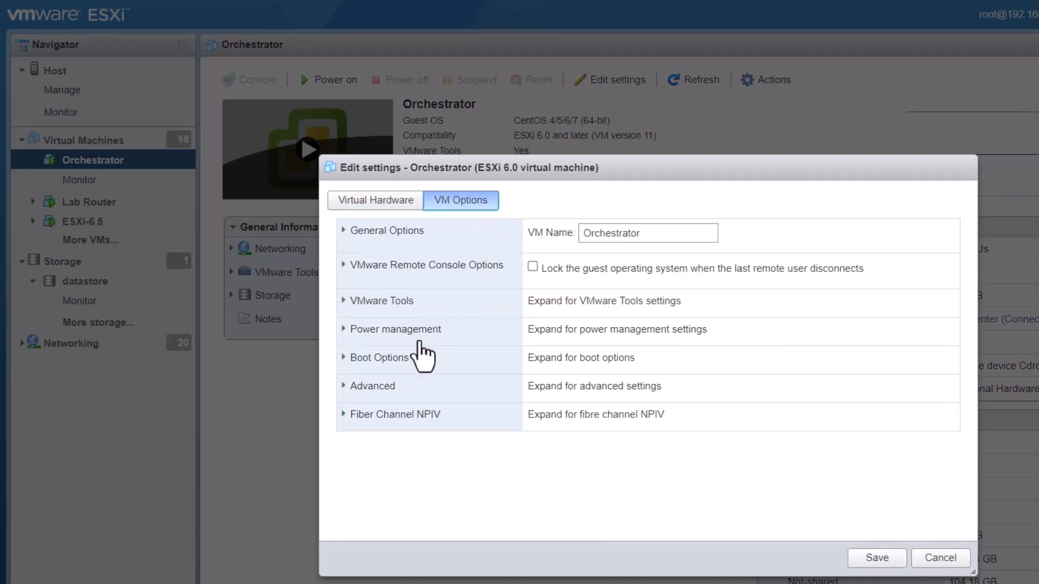
left_click(398, 358)
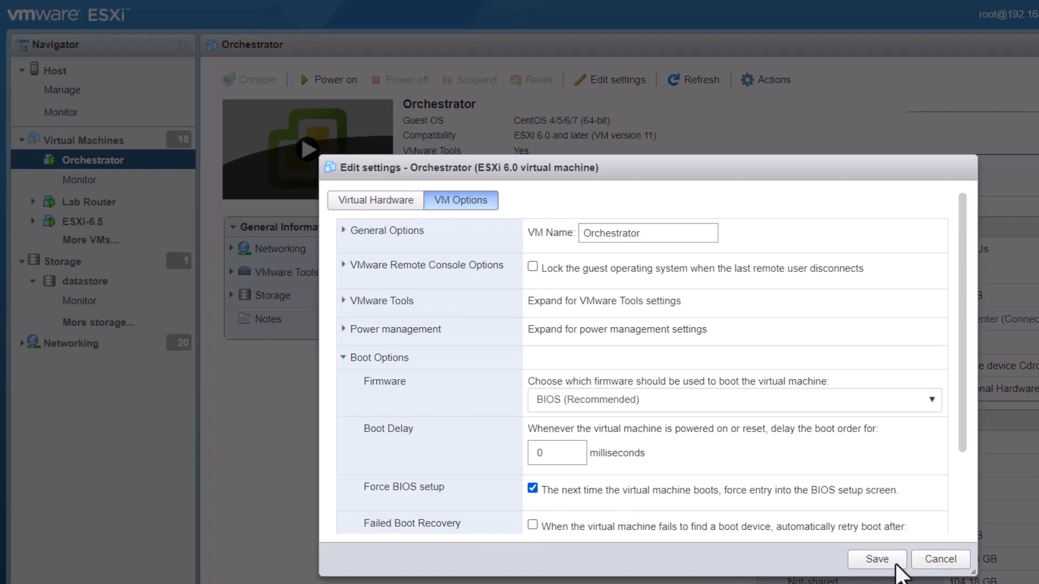
left_click(895, 565)
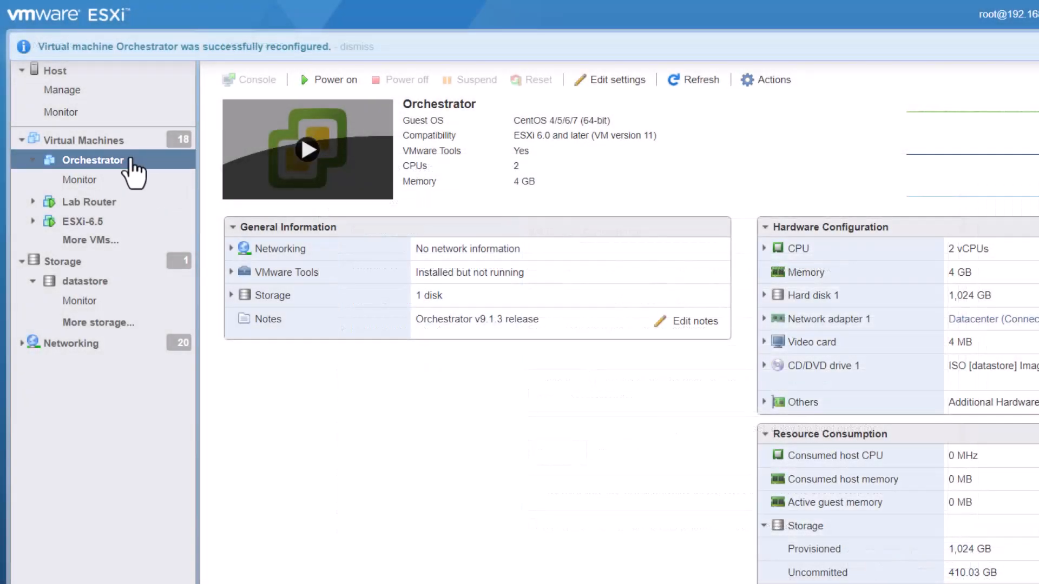
- Take a snapshot of the Orchestrator VM named "Before partition expand"
right_click(132, 163)
mouse_move(205, 243)
left_click(347, 242)
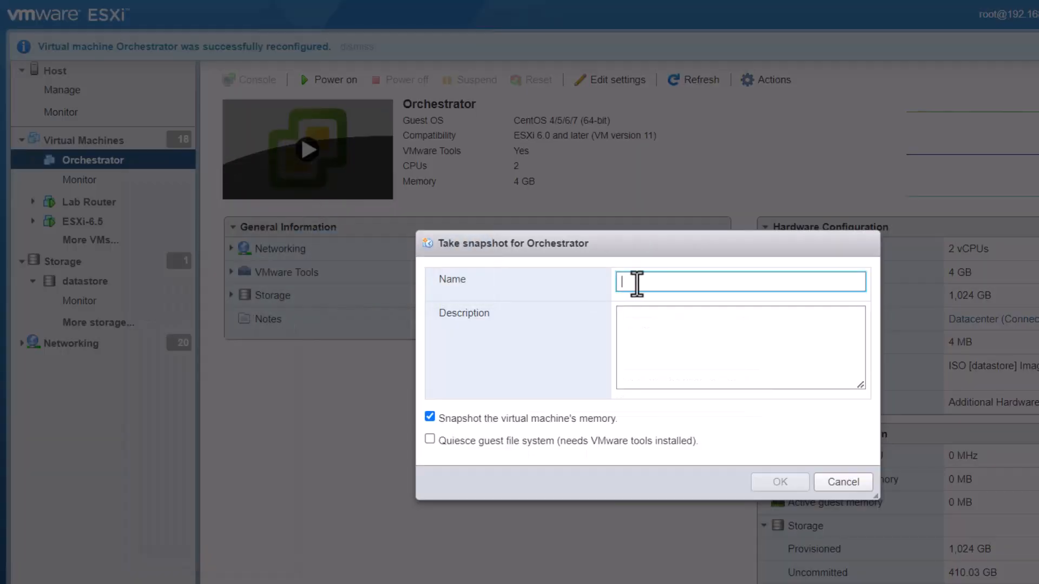
type("Before partition expand")
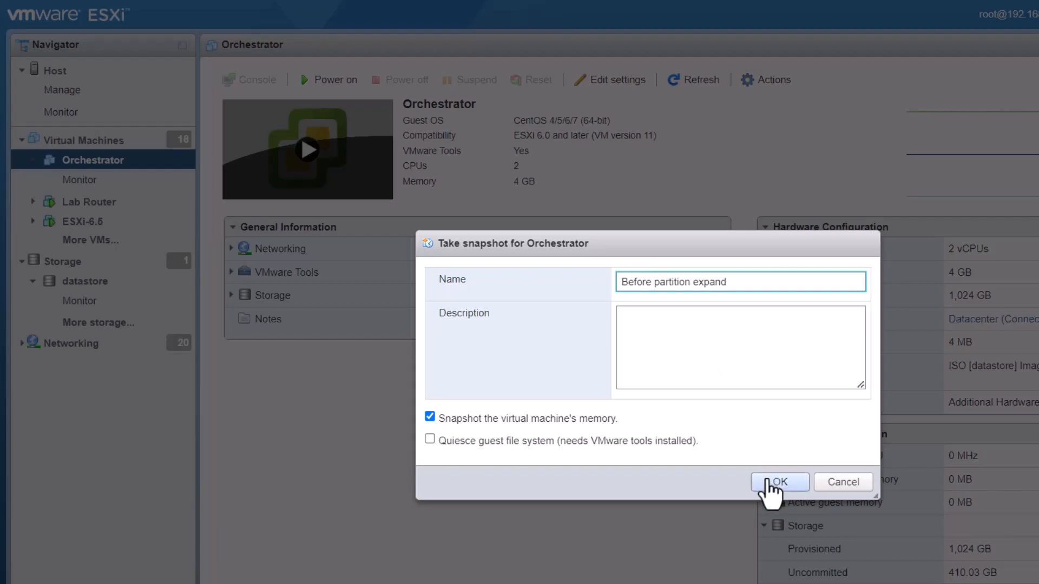
left_click(774, 482)
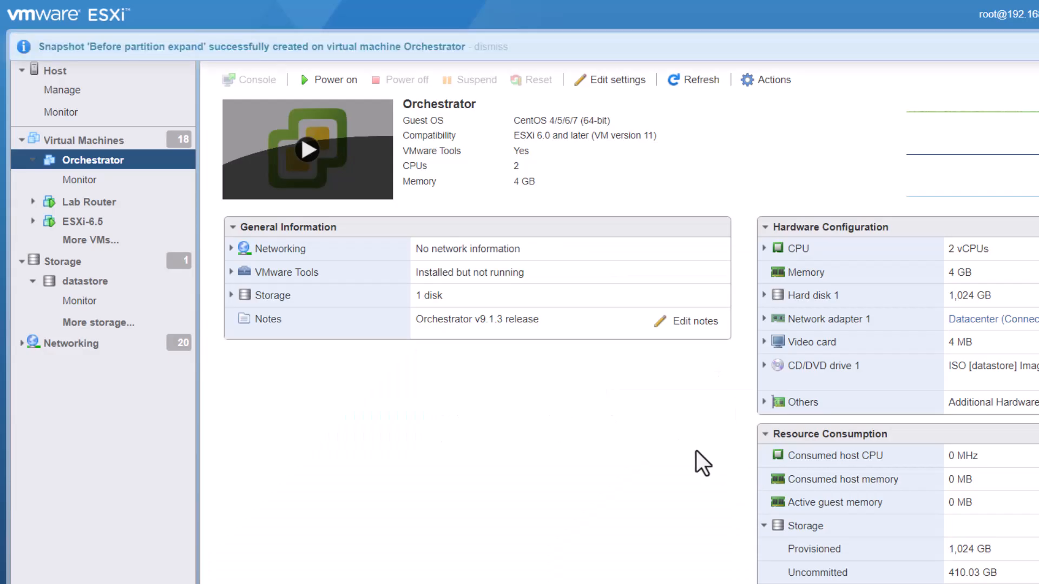
- Power on the Orchestrator VM and open its console
left_click(335, 81)
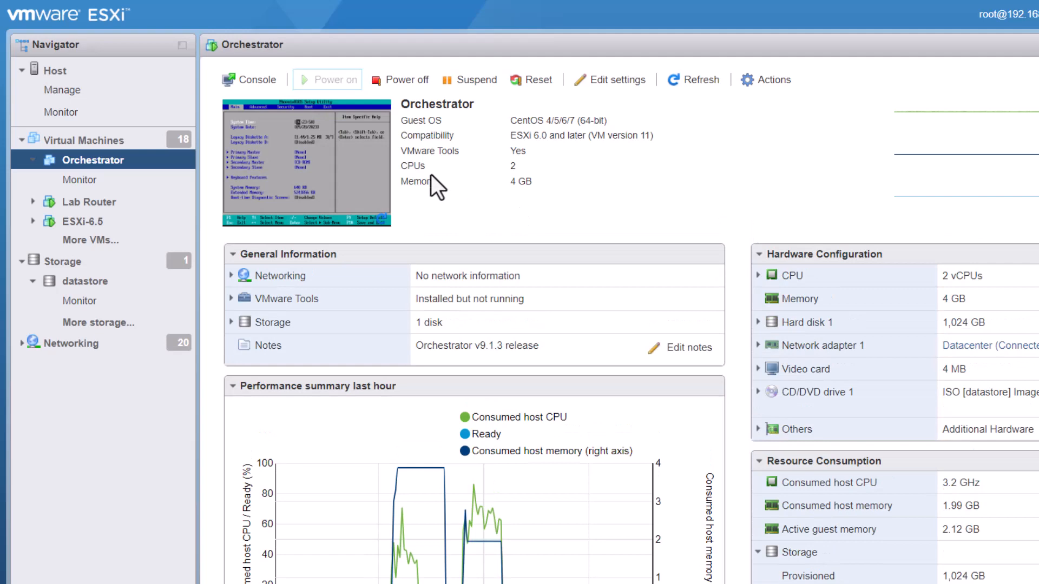
left_click(361, 162)
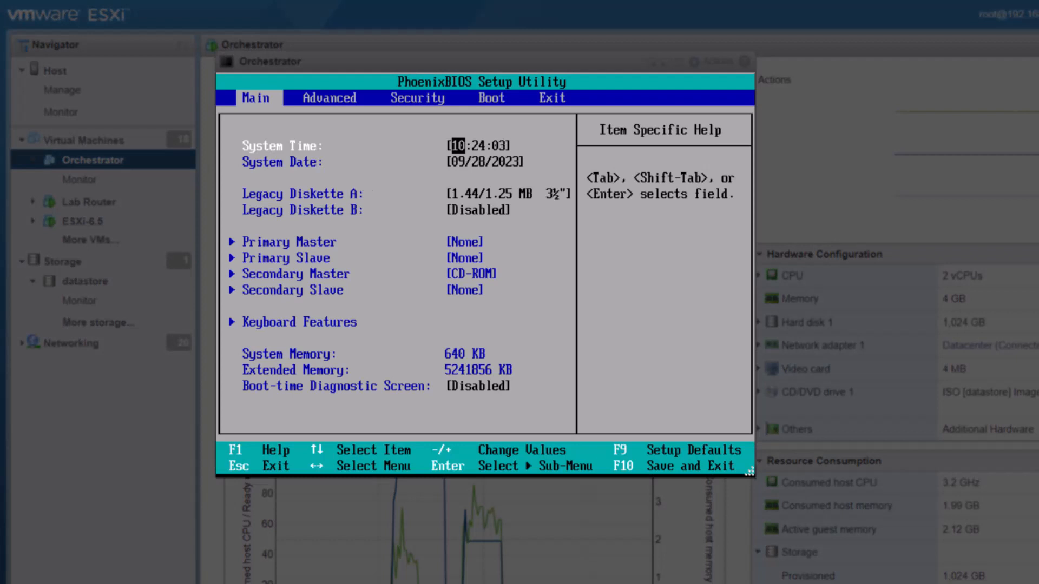
- Put CD-ROM Drive first in the BIOS boot order, then save the configuration and exit
key("Right")
key("Right")
key("Right")
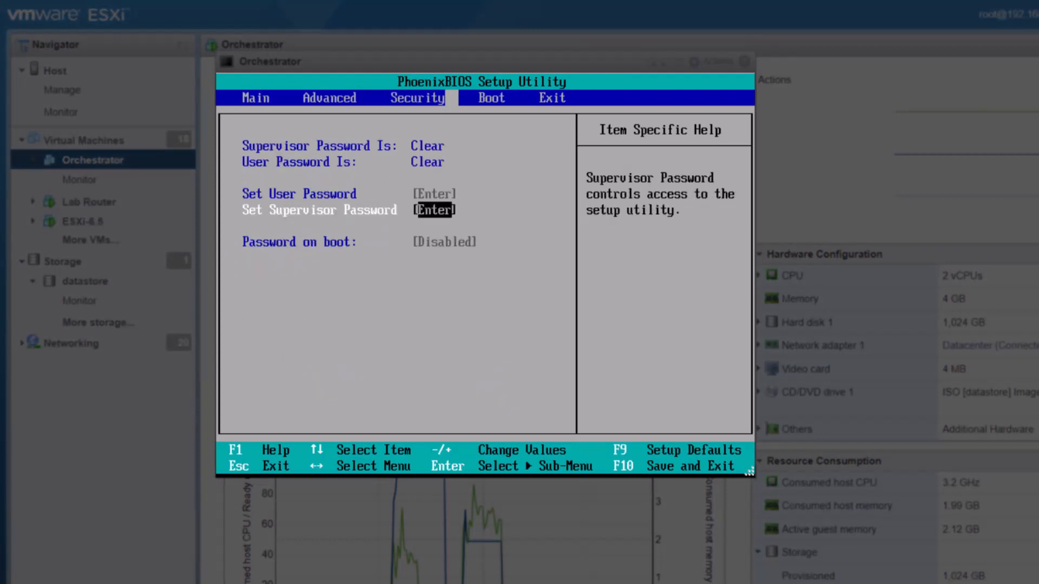
key("Down")
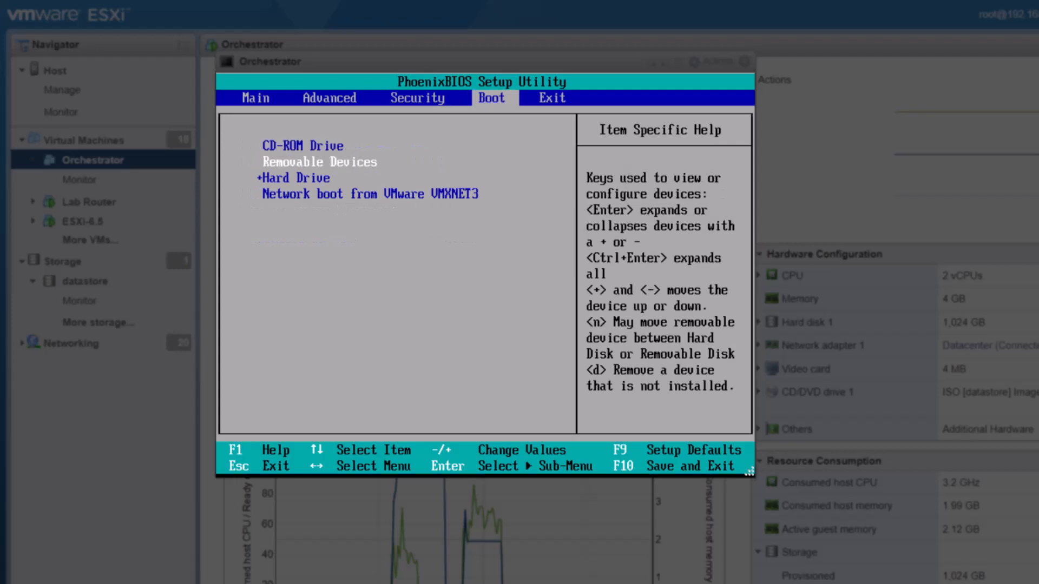
key("Up")
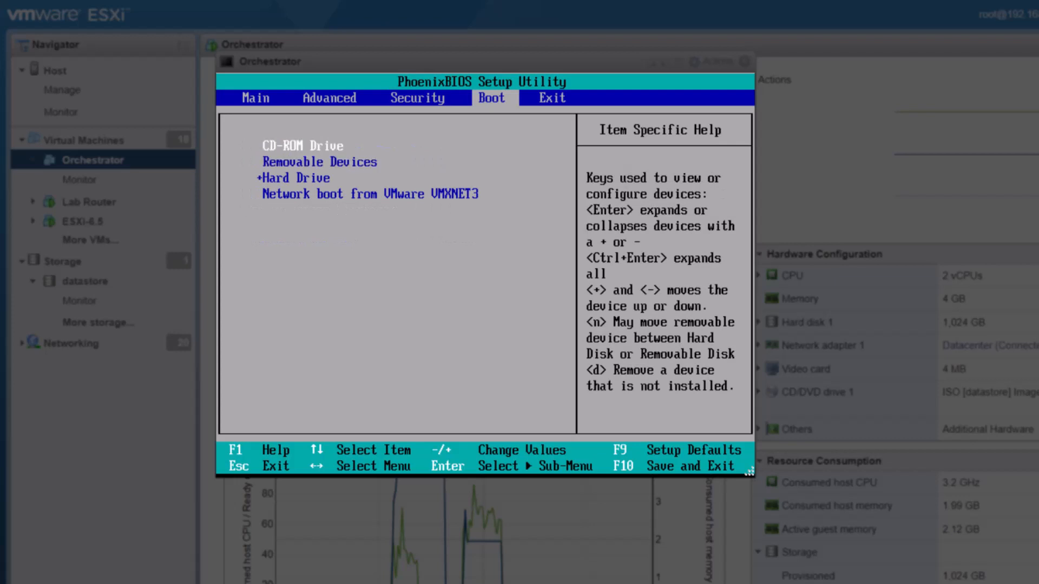
key("minus")
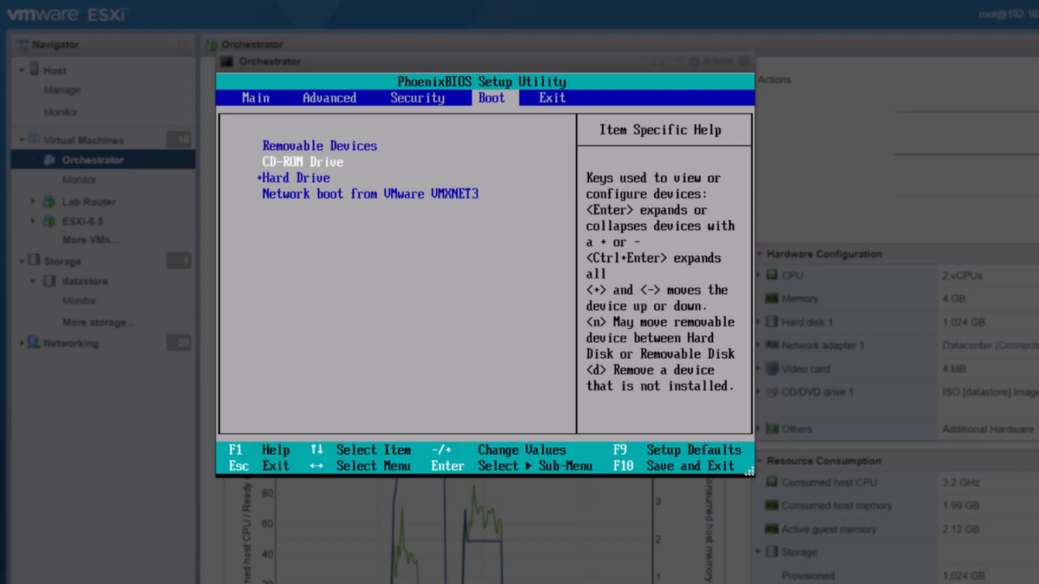
key("plus")
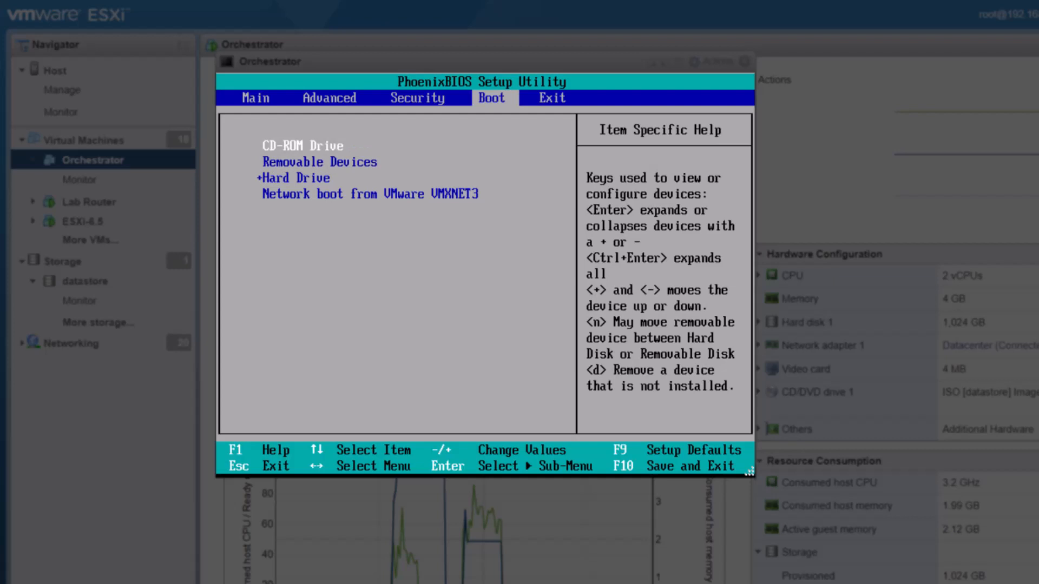
key("F10")
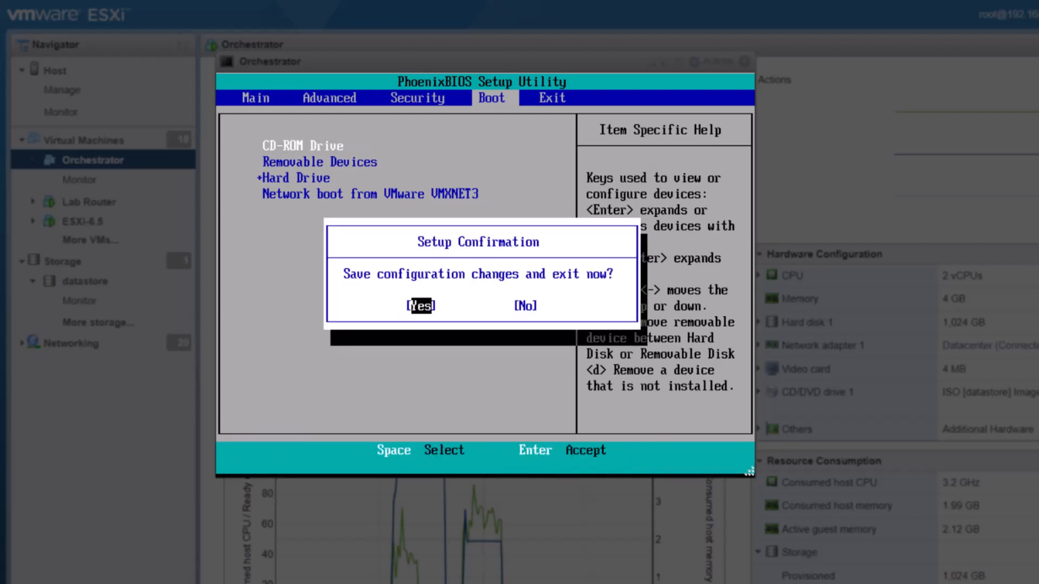
key("Return")
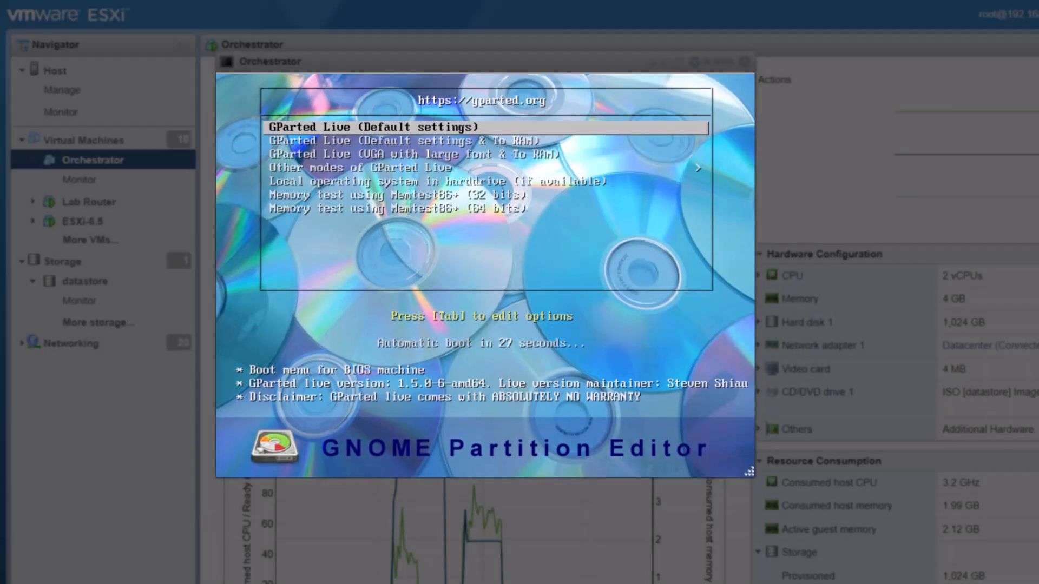
- Boot GParted Live with default settings and accept the "Don't touch keymap" policy
key("Return")
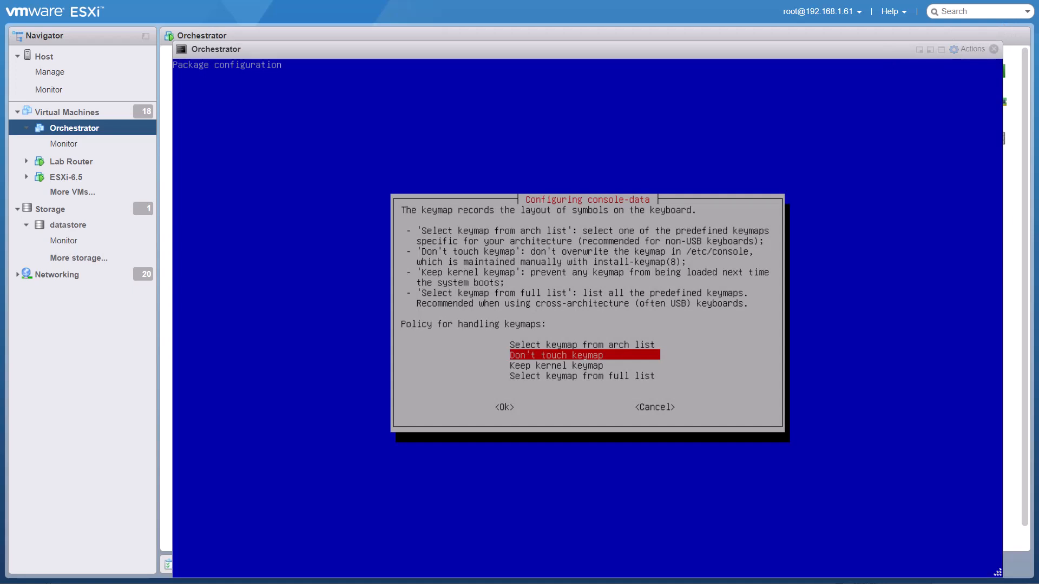
key("Return")
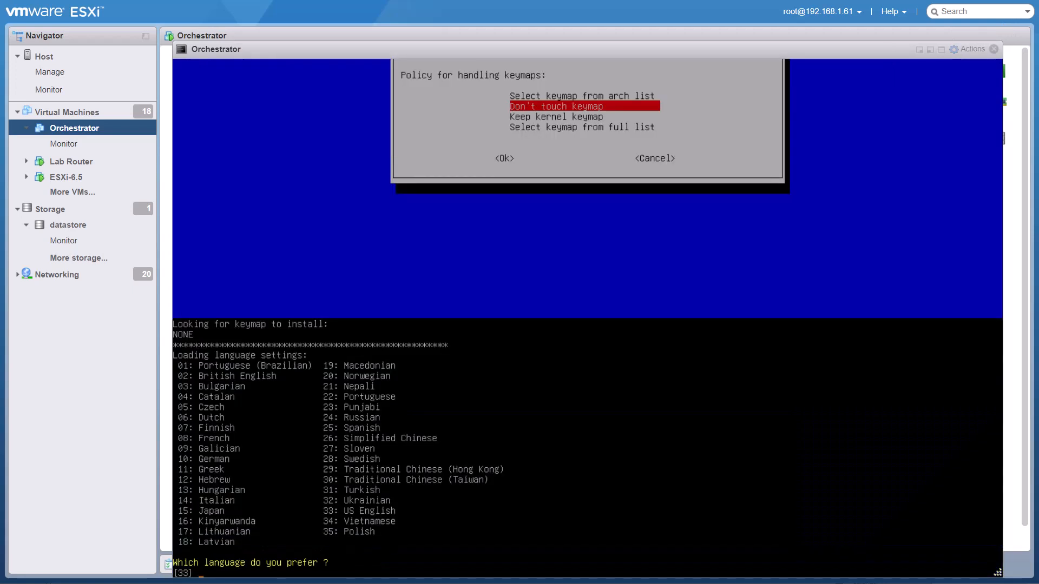
- Accept US English (33) as the language and mode 0 to start the graphical environment with GParted automatically
key("Return")
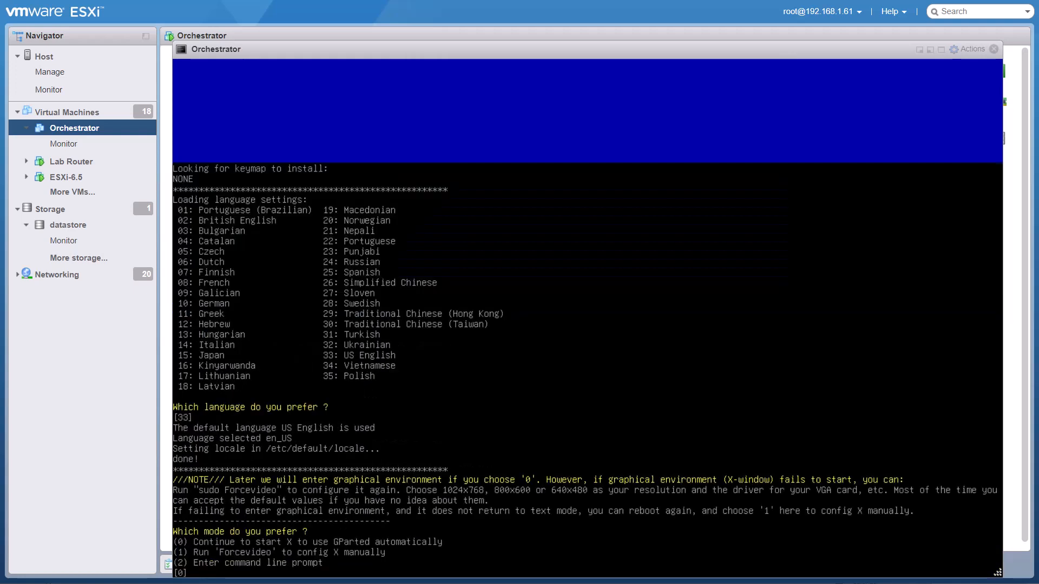
key("Return")
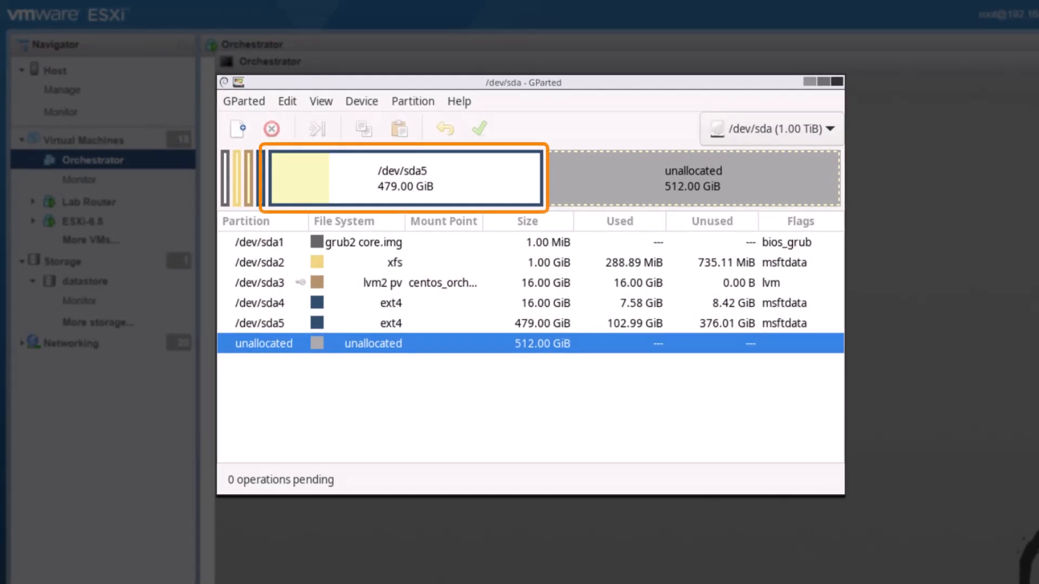
- Resize the /dev/sda5 partition to its maximum of 1014781 MiB, leaving 0 MiB of free space following it
left_click(437, 191)
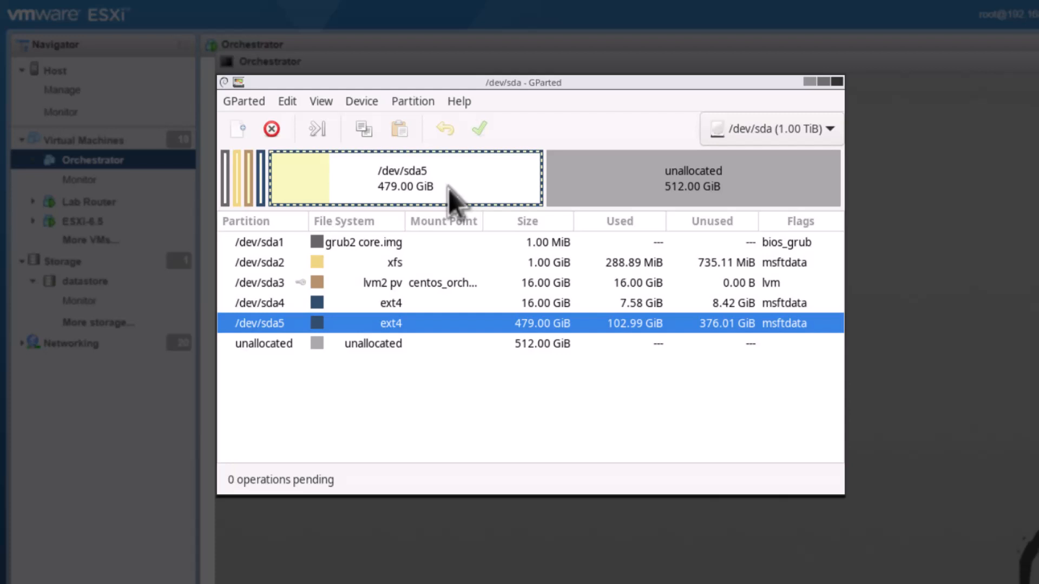
right_click(448, 189)
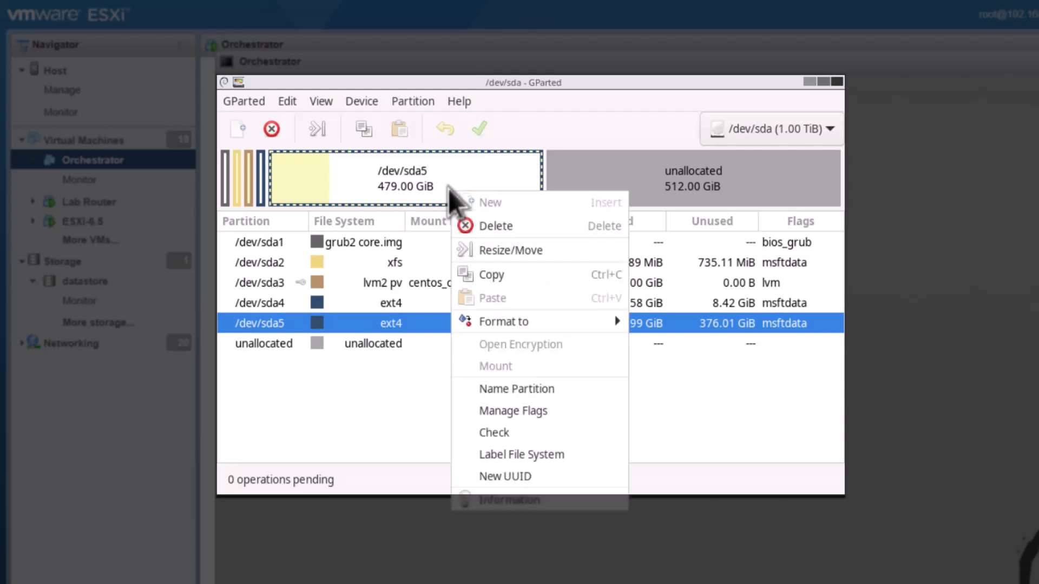
left_click(513, 250)
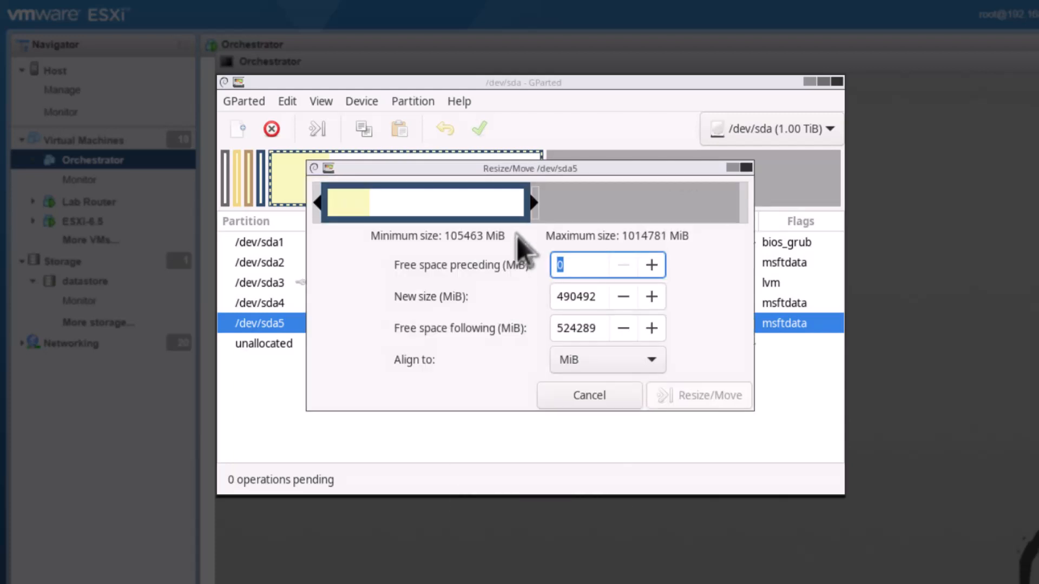
left_click_drag(530, 209, 757, 205)
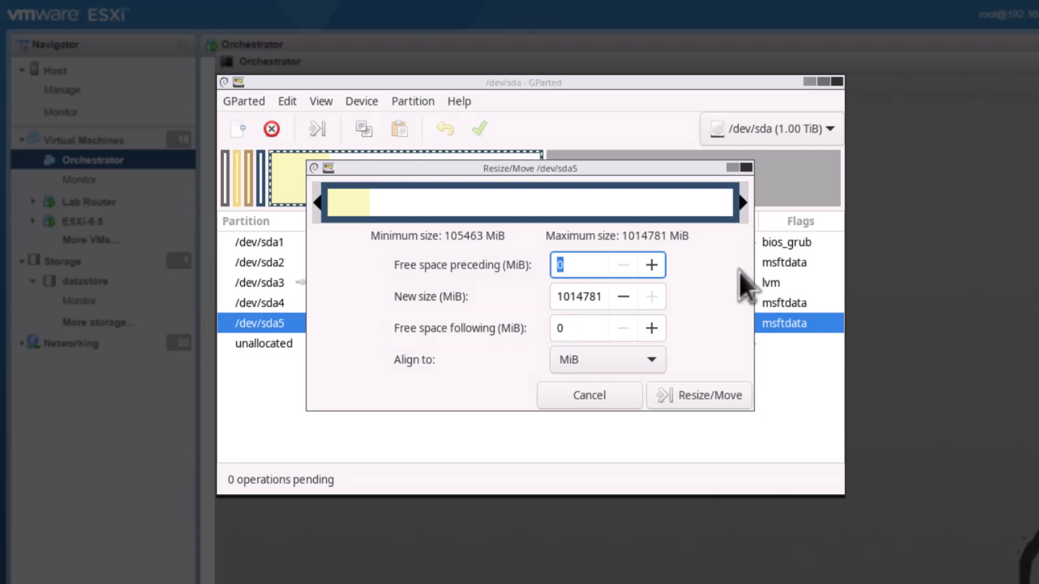
left_click(709, 396)
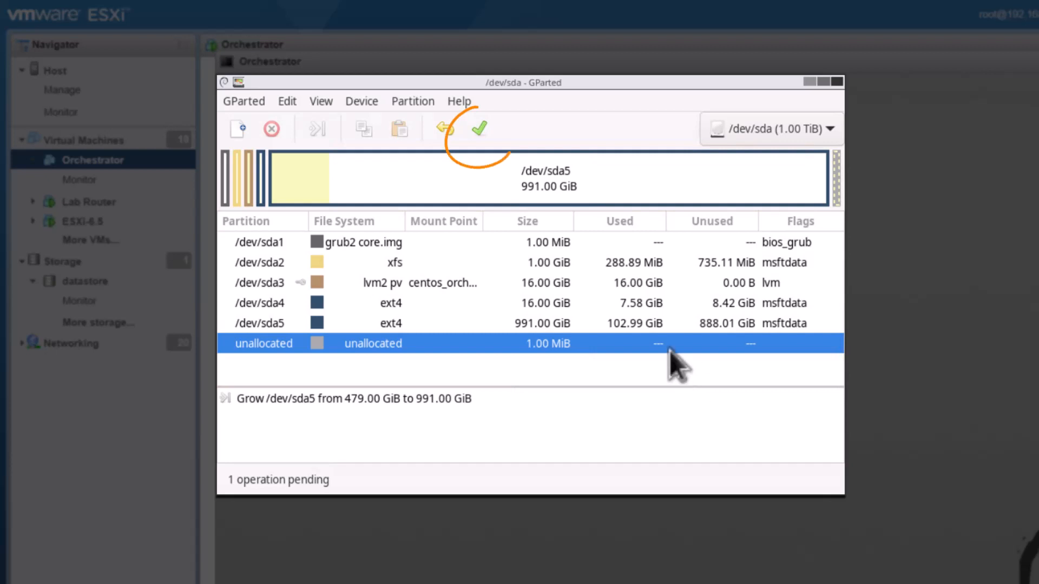
- Apply the pending grow operation on /dev/sda5 to the disk and close the finished operations dialog
left_click(489, 125)
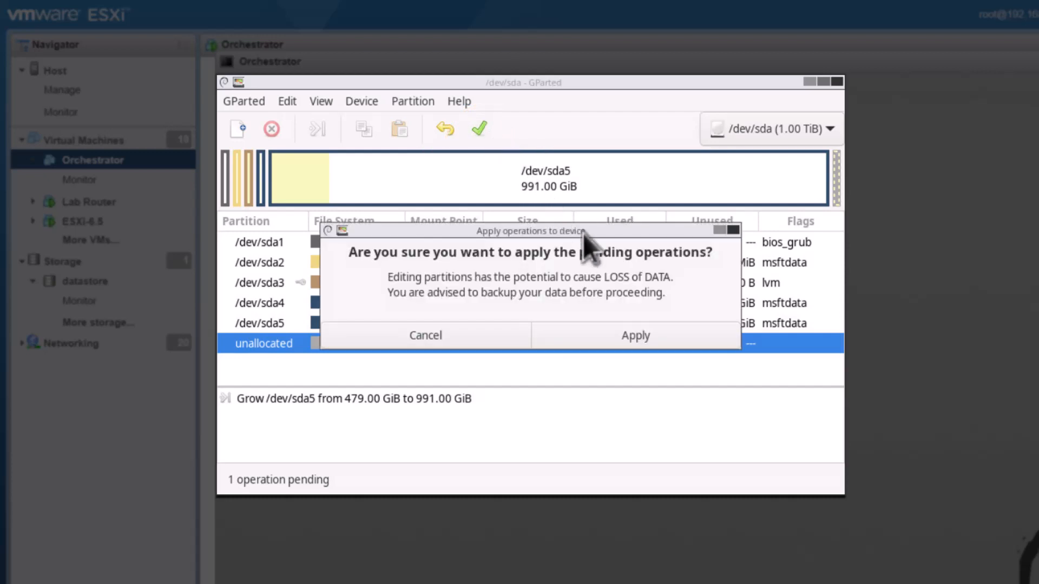
left_click(683, 337)
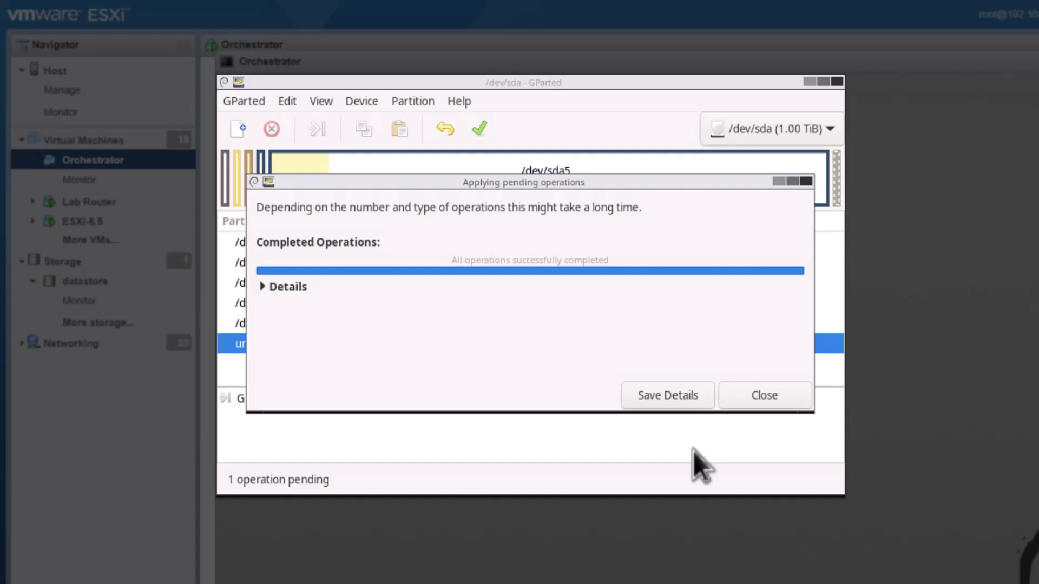
left_click(775, 401)
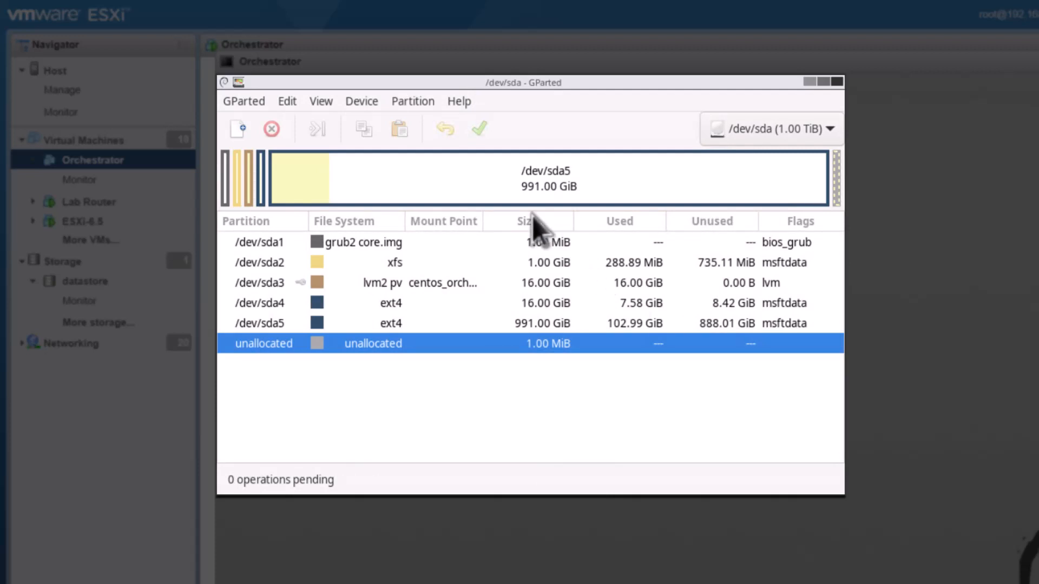
- Quit GParted and power off the Orchestrator VM from its ESXi summary page after closing the console
left_click(252, 106)
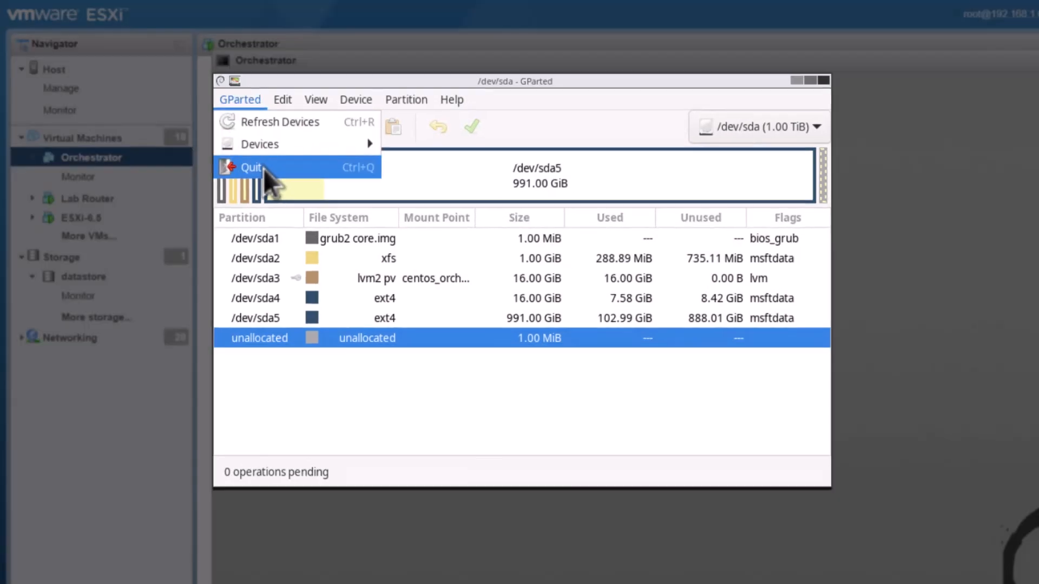
left_click(262, 168)
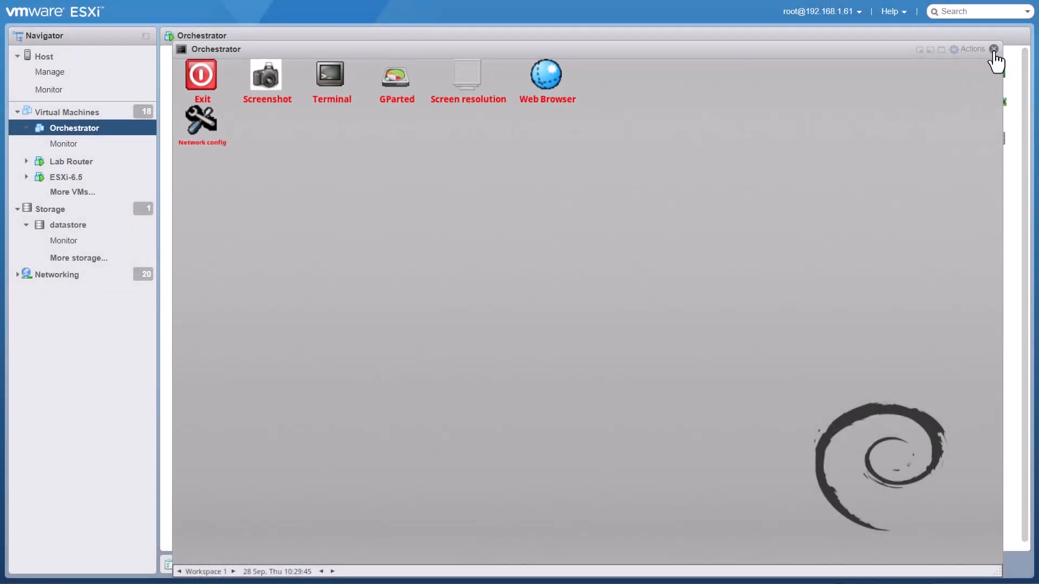
left_click(993, 49)
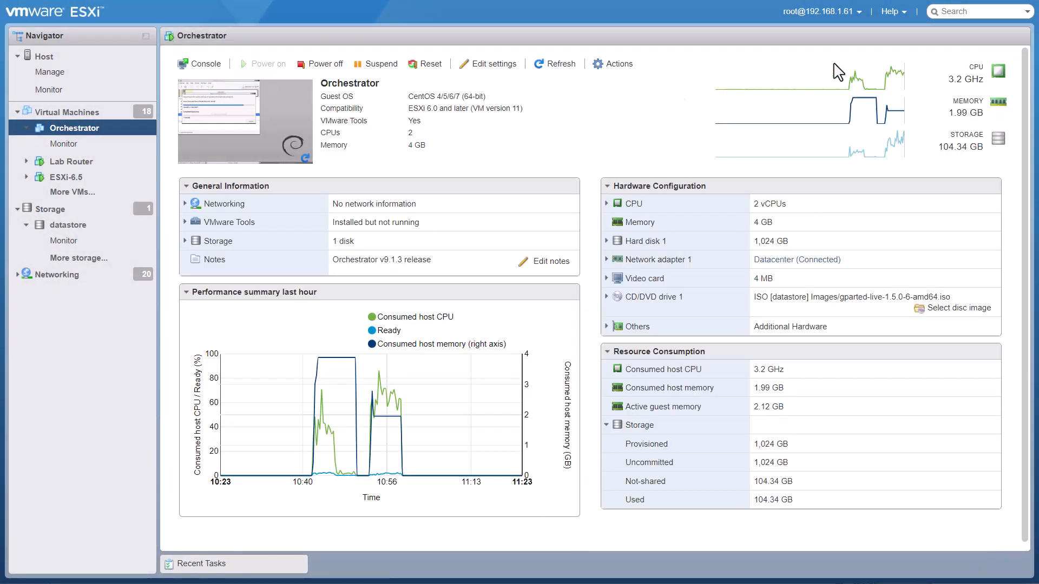
left_click(321, 65)
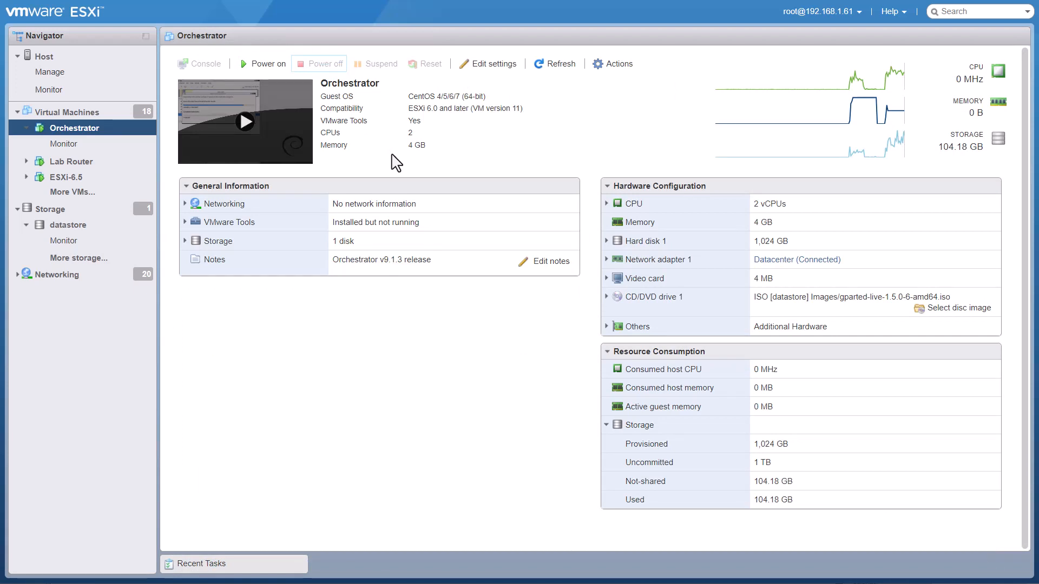
- Disable "Connect at power on" for the Orchestrator VM's CD/DVD Drive 1, save the settings, and power on the VM
left_click(488, 64)
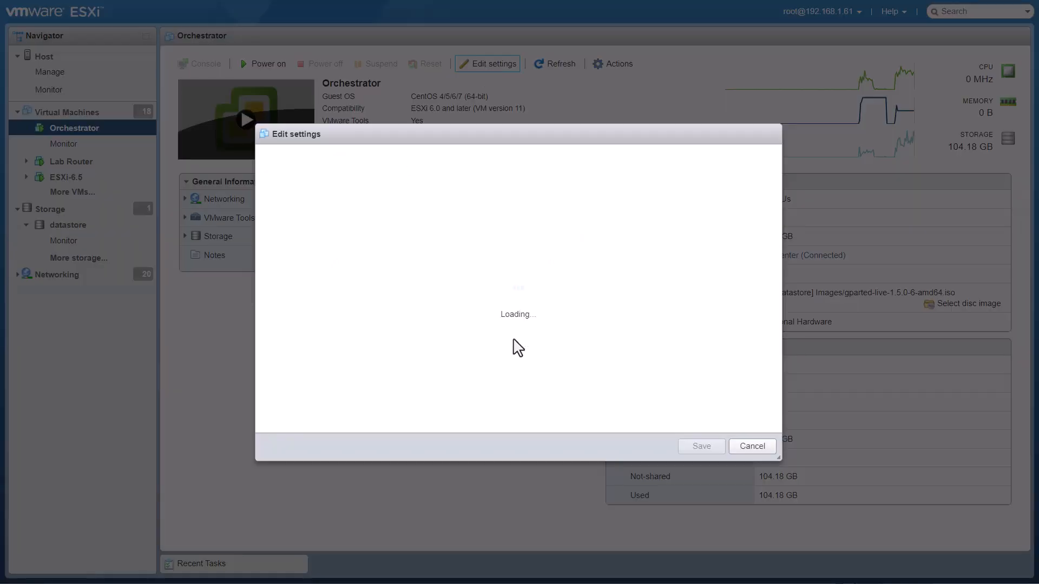
left_click(345, 346)
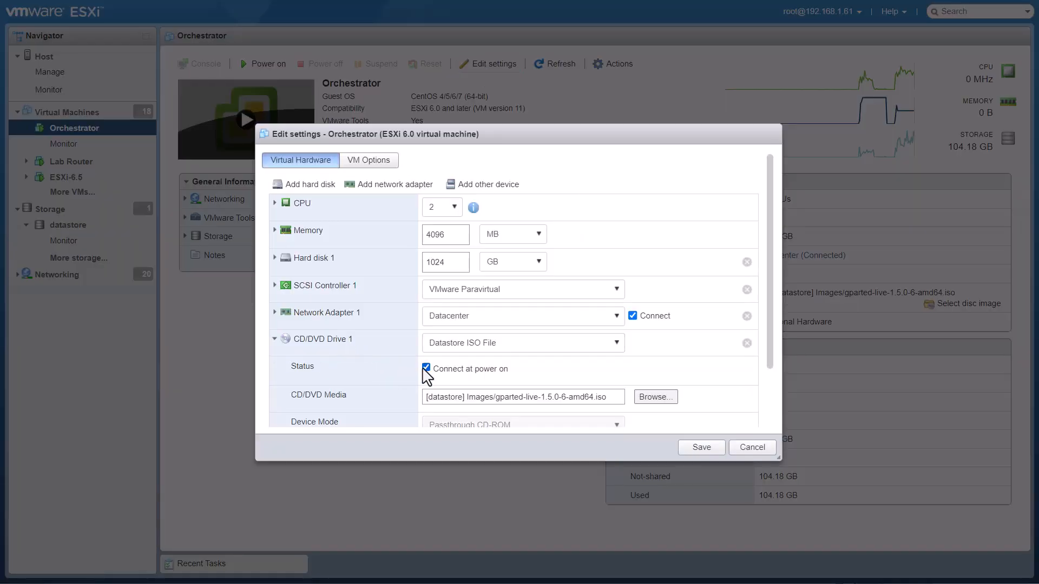
left_click(425, 368)
left_click(701, 447)
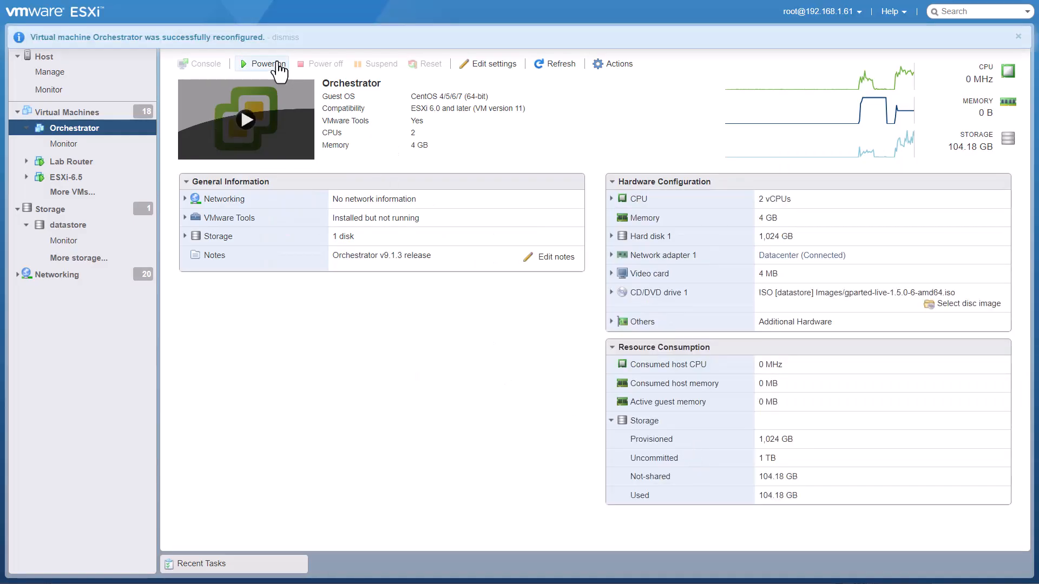
left_click(274, 63)
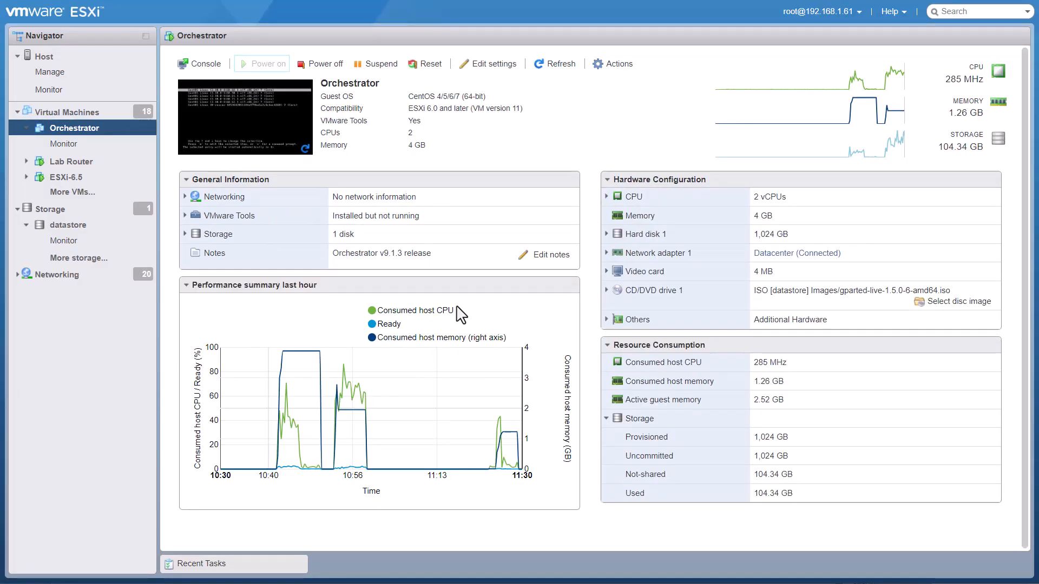
- Switch to the Orchestrator's SSH terminal session and run df -h to check the filesystem sizes
key("alt+Tab")
left_click(560, 311)
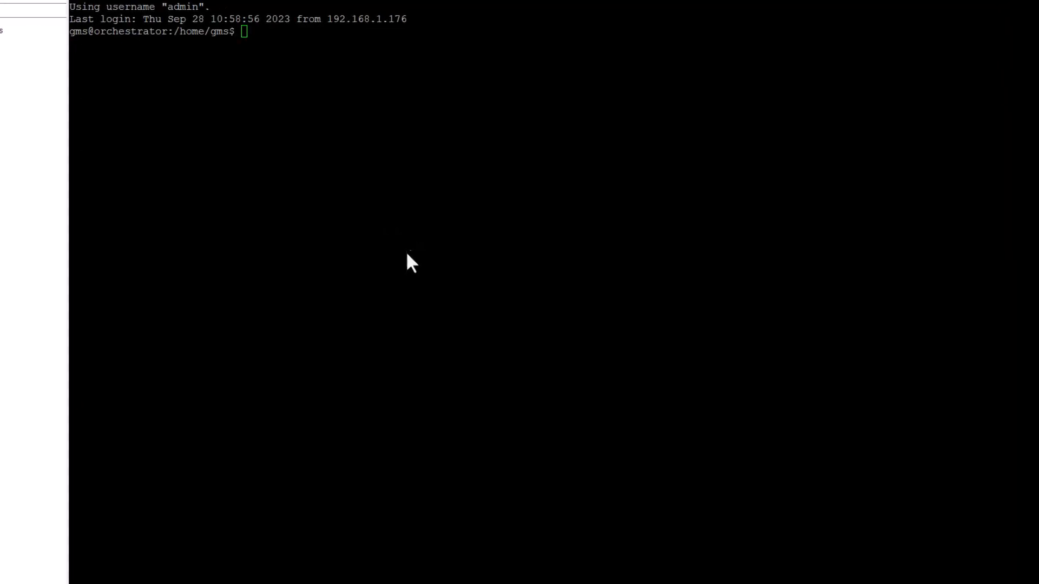
left_click(407, 254)
type("df -h")
key("Return")
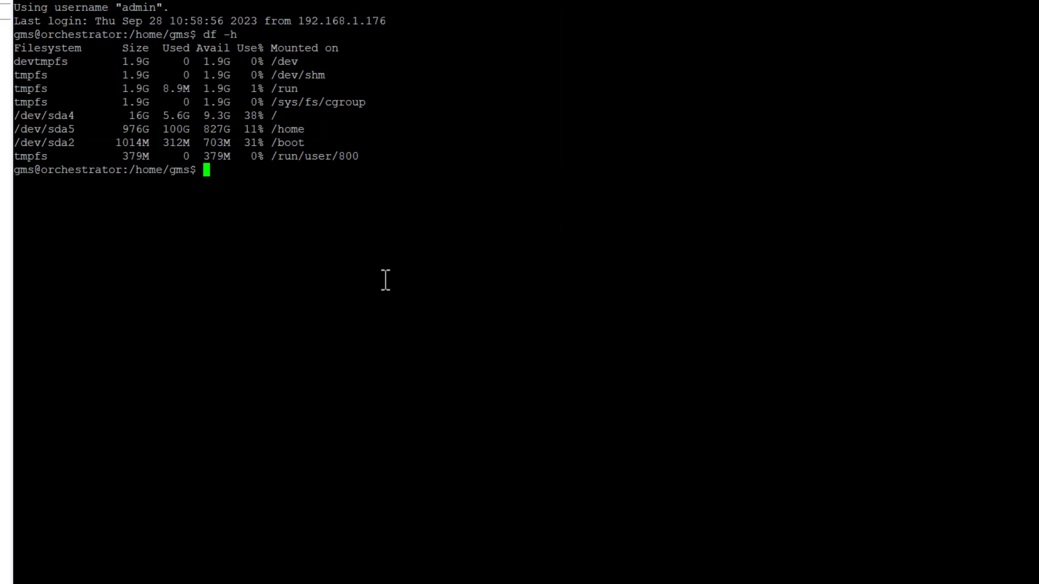